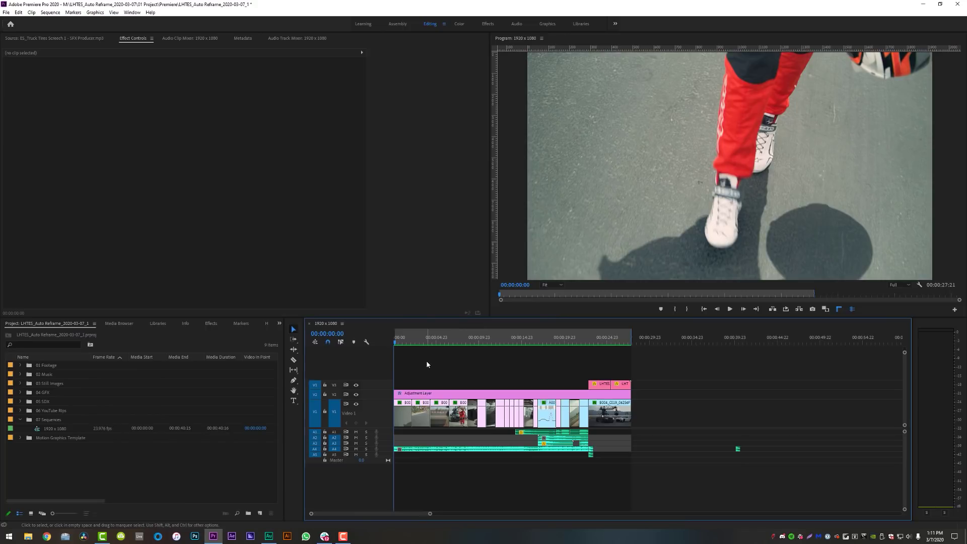
Marquee-select and then deselect the edit's clips, then play the 1920 x 1080 sequence from the start.
drag(401, 355, 556, 435)
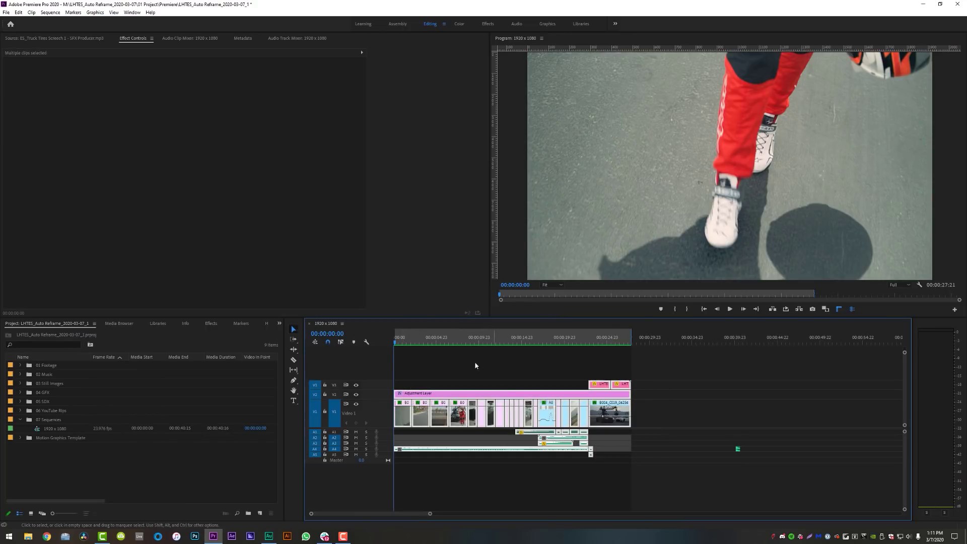
click(413, 356)
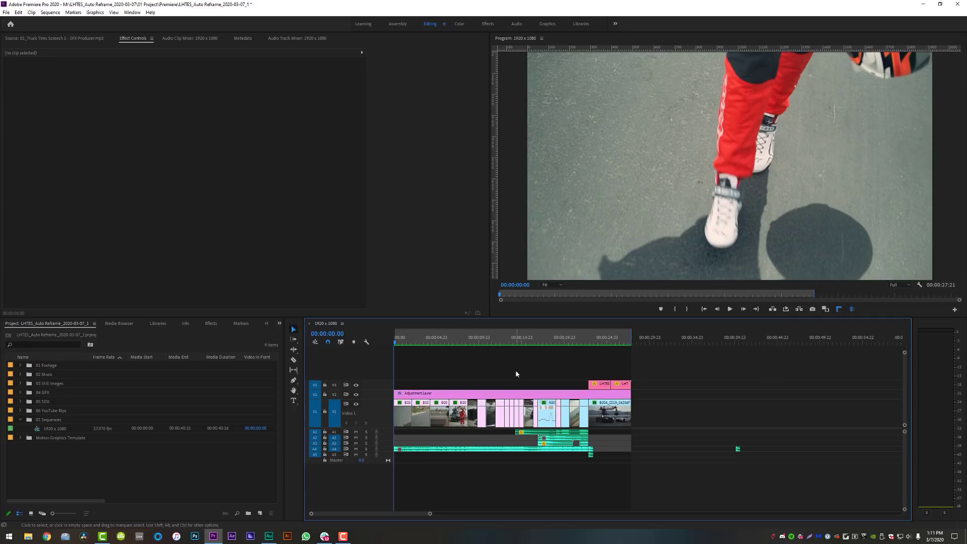
key(space)
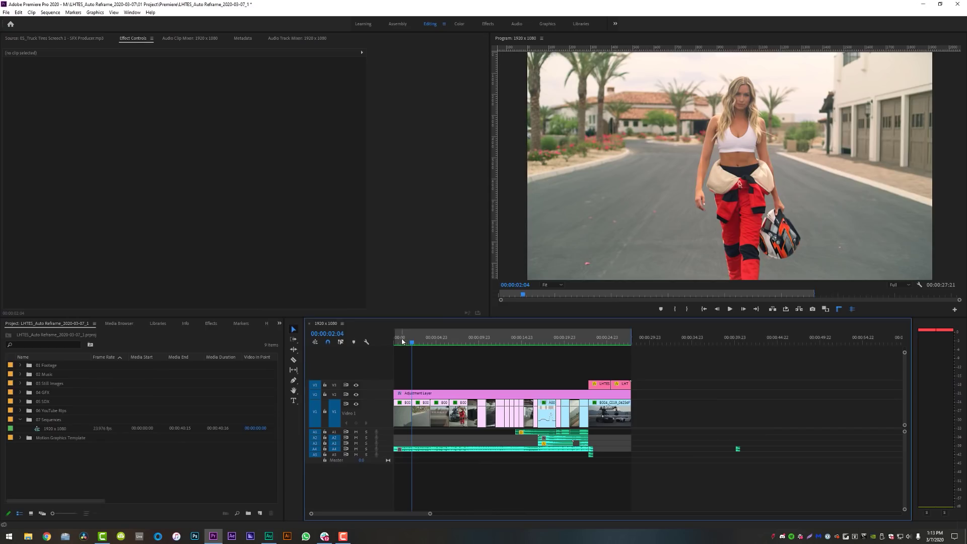
Scrub the playhead to 00:00:02:04, the shot of the woman walking down the street.
mouse_move(403, 341)
mouse_down()
mouse_move(519, 342)
mouse_move(416, 343)
mouse_up()
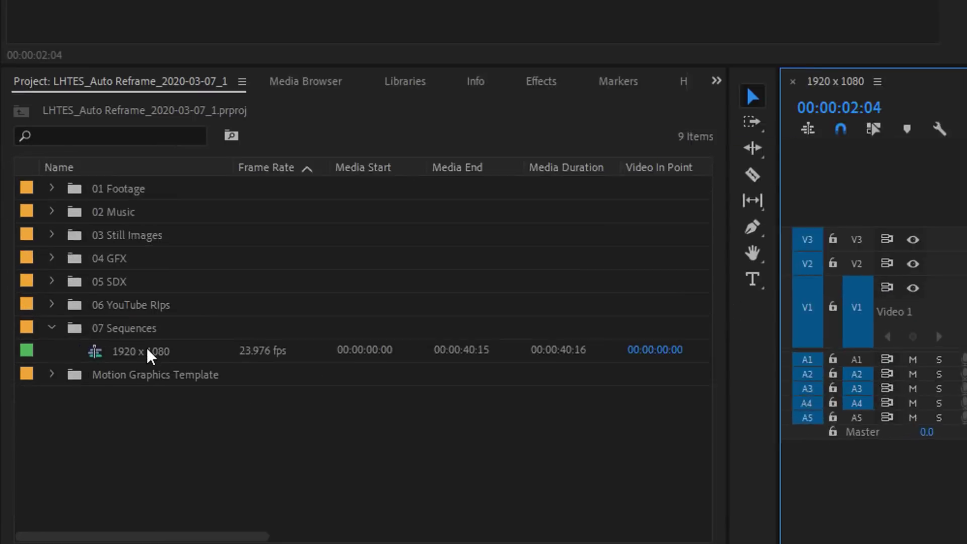
right_click(56, 429)
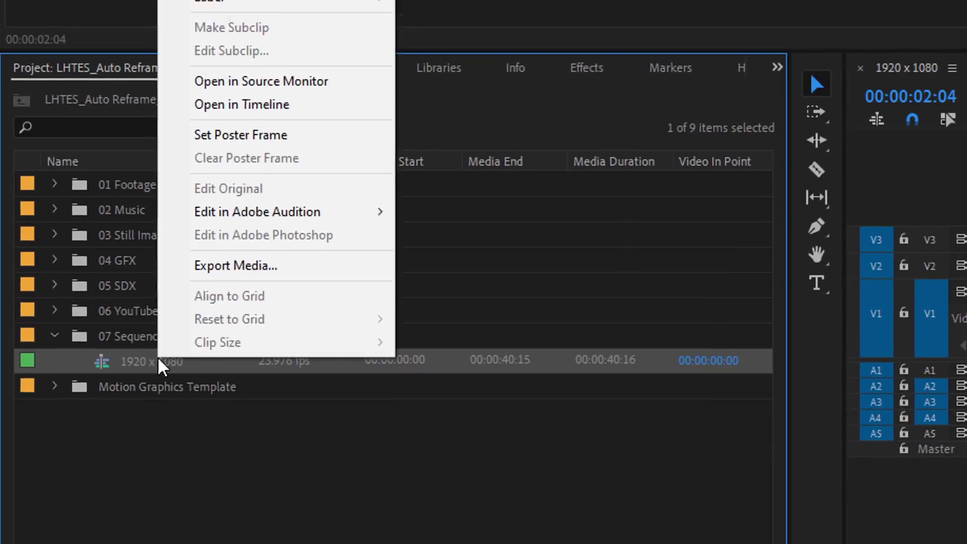
click(159, 188)
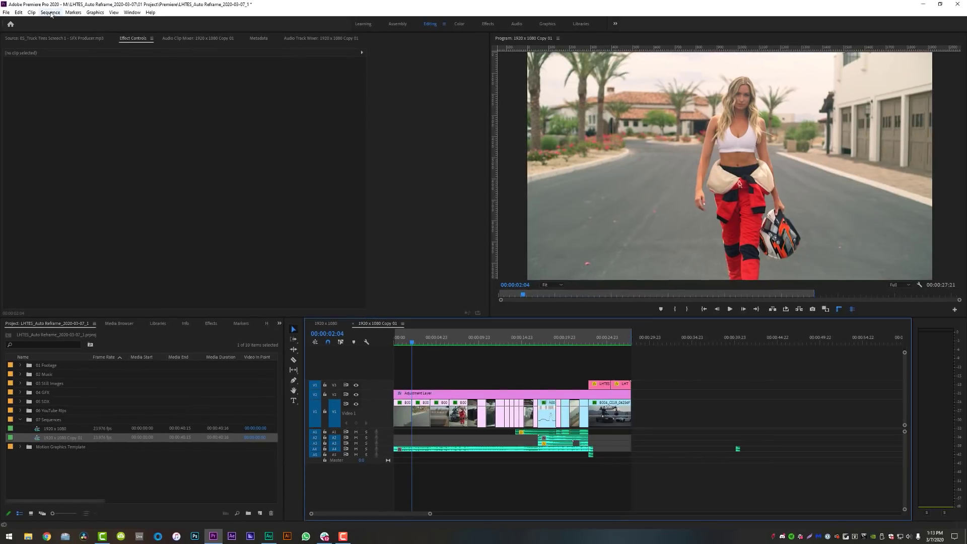
click(162, 39)
click(242, 72)
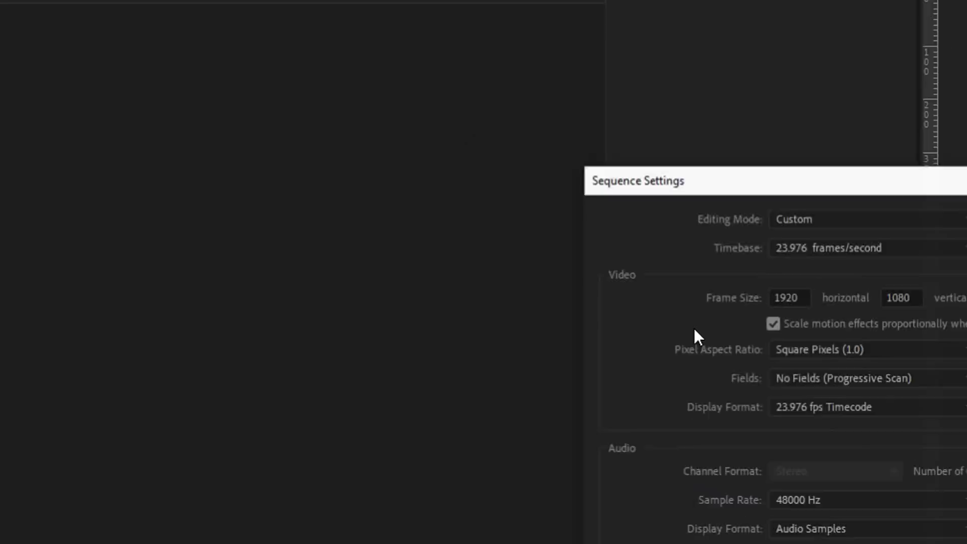
text(1080)
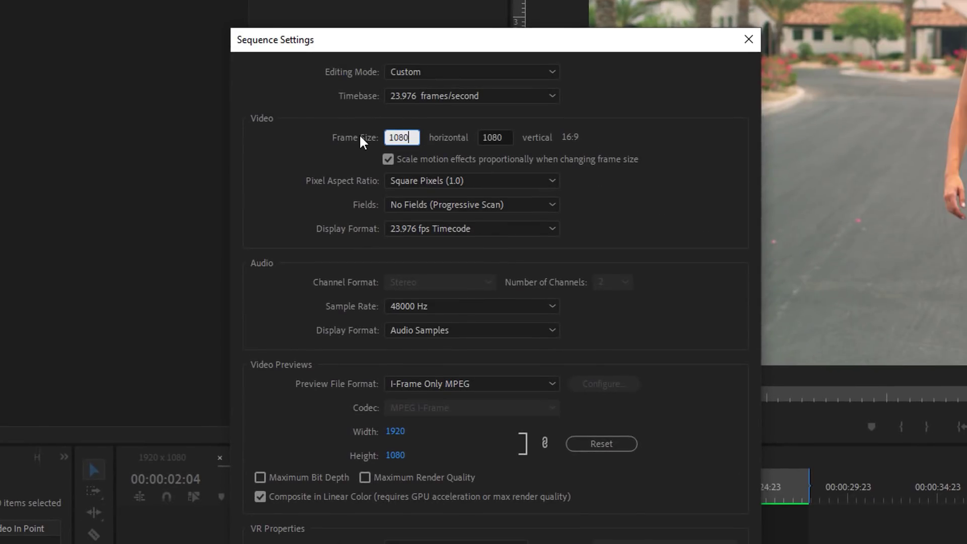
key(Return)
drag(187, 76, 101, 77)
key(space)
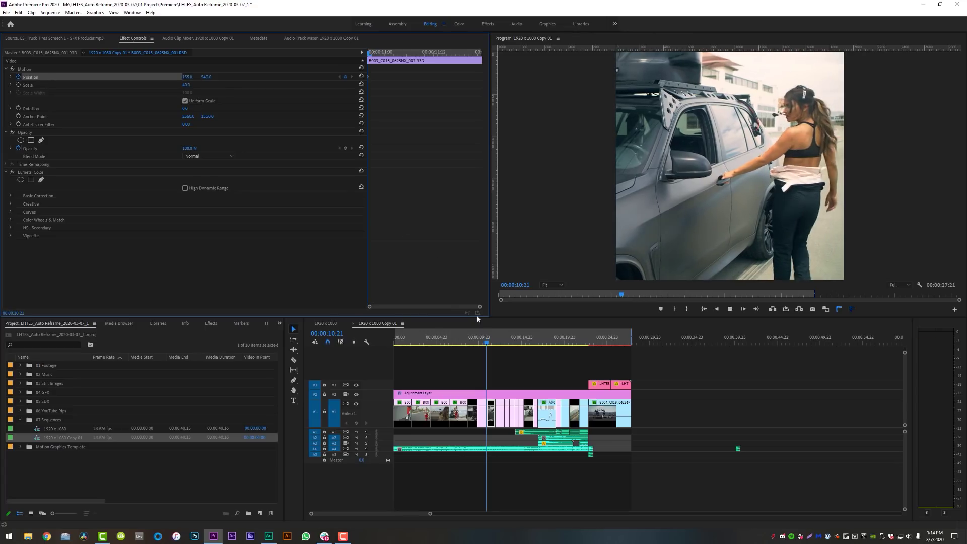
drag(191, 76, 194, 80)
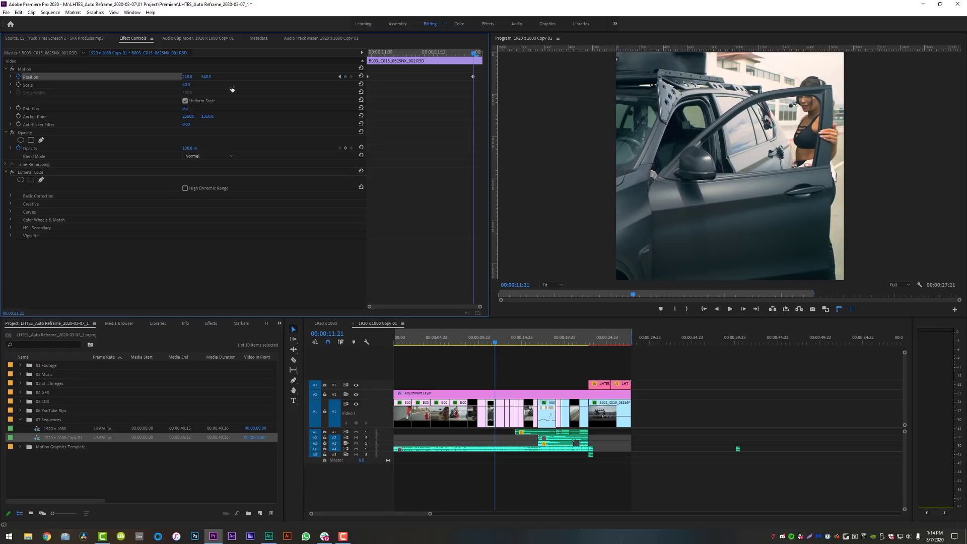
drag(372, 52, 425, 52)
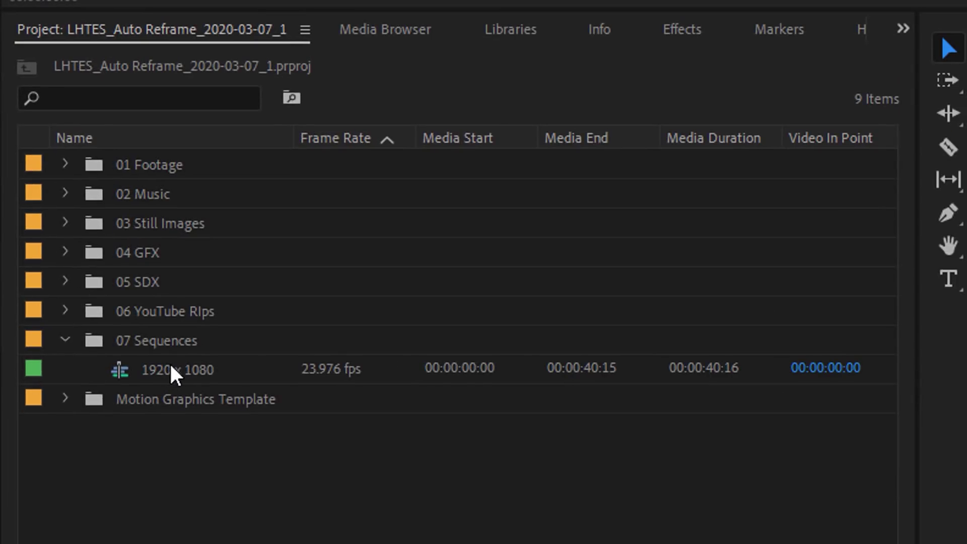
Auto-reframe the 1920 x 1080 sequence to Square 1:1 with Default motion, creating '1920 x 1080 - (1x1)'.
right_click(52, 429)
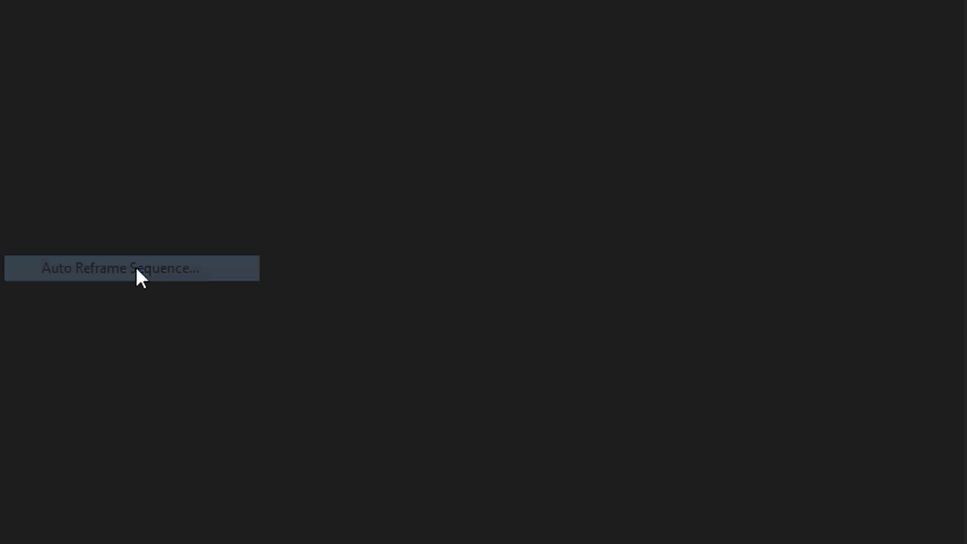
click(154, 274)
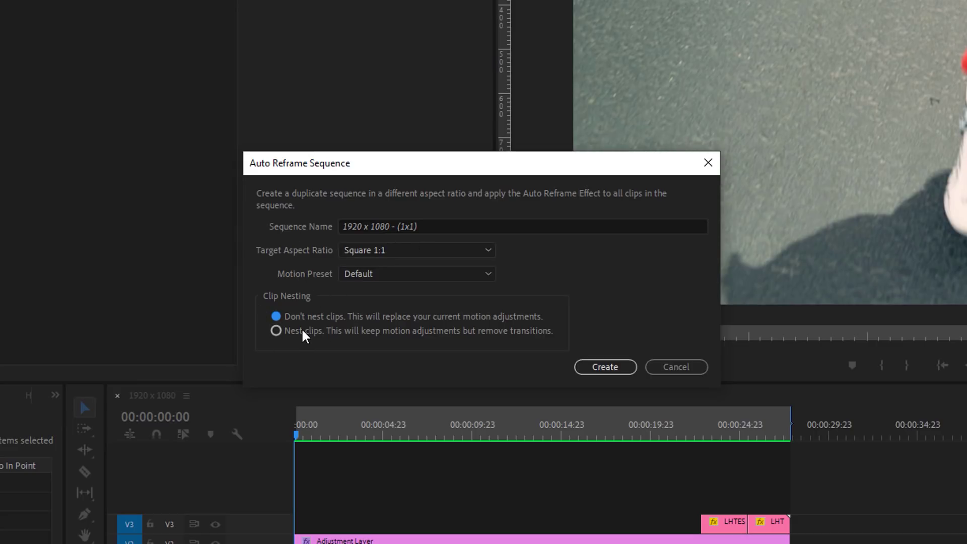
click(431, 250)
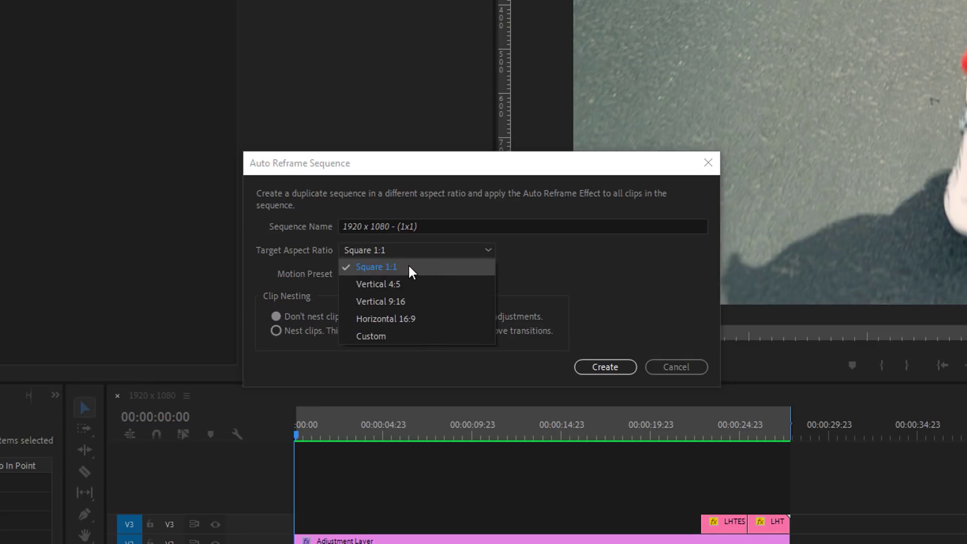
click(440, 267)
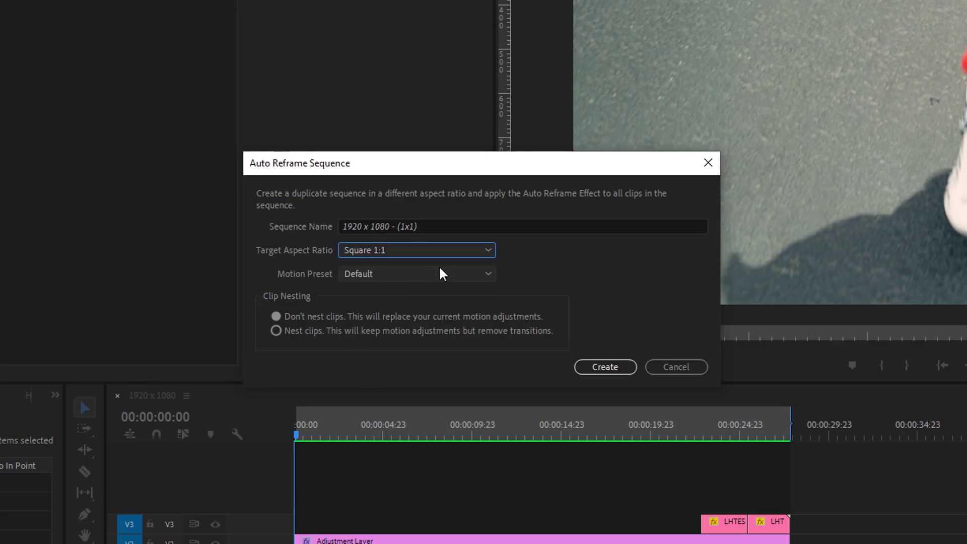
click(426, 275)
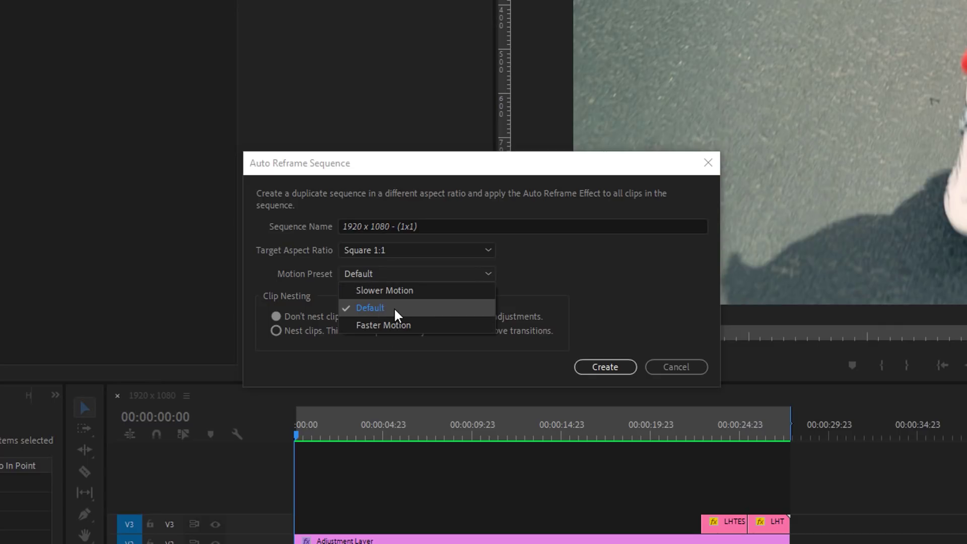
click(378, 309)
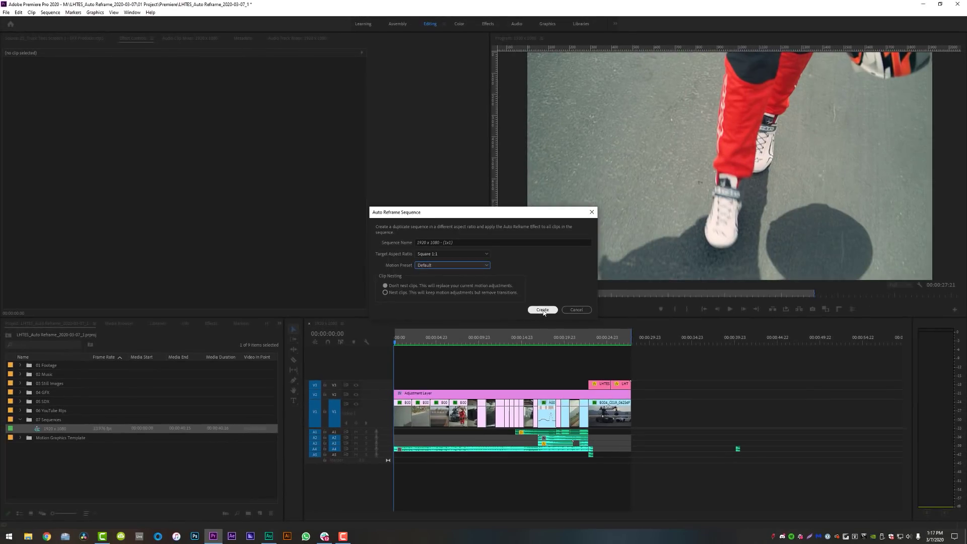
click(605, 367)
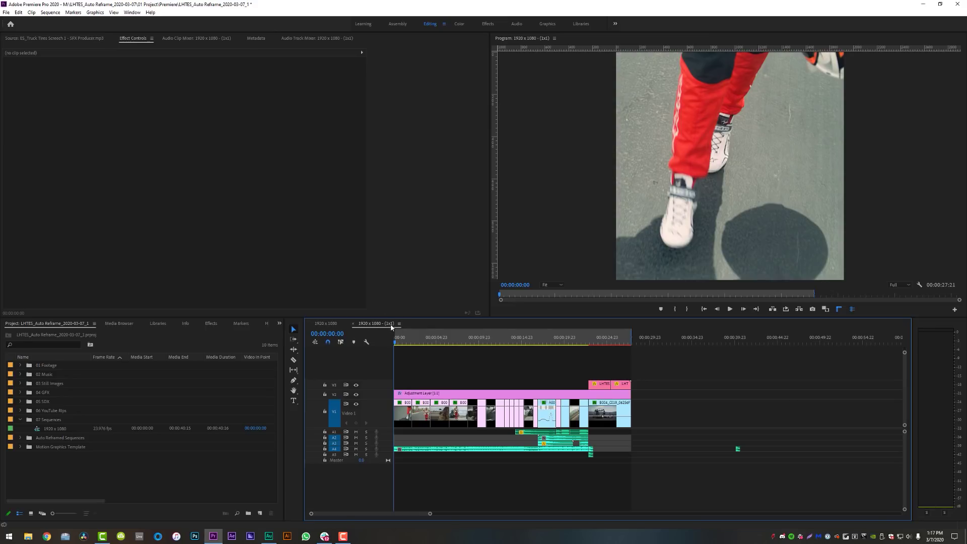
Render In to Out for the 1x1 sequence and play it through to the title shot.
click(50, 12)
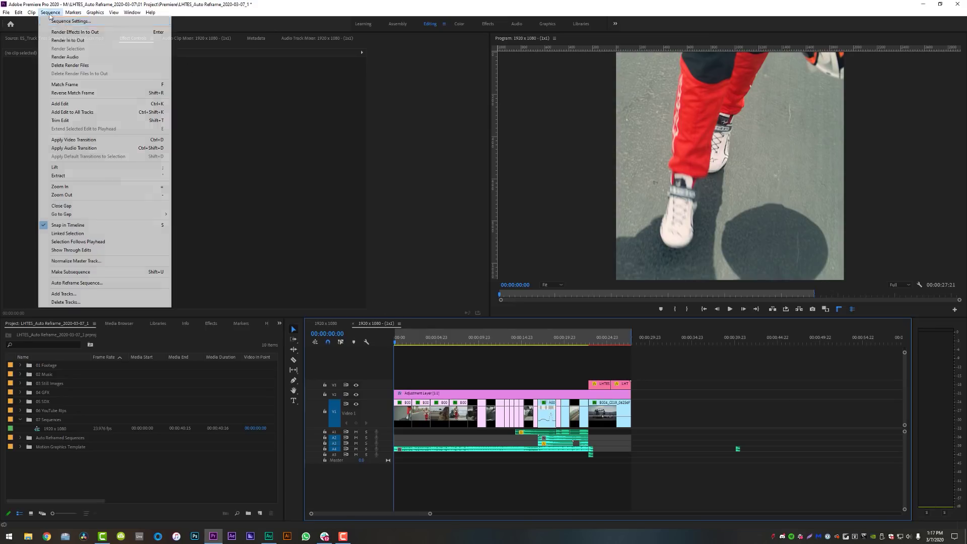
click(65, 40)
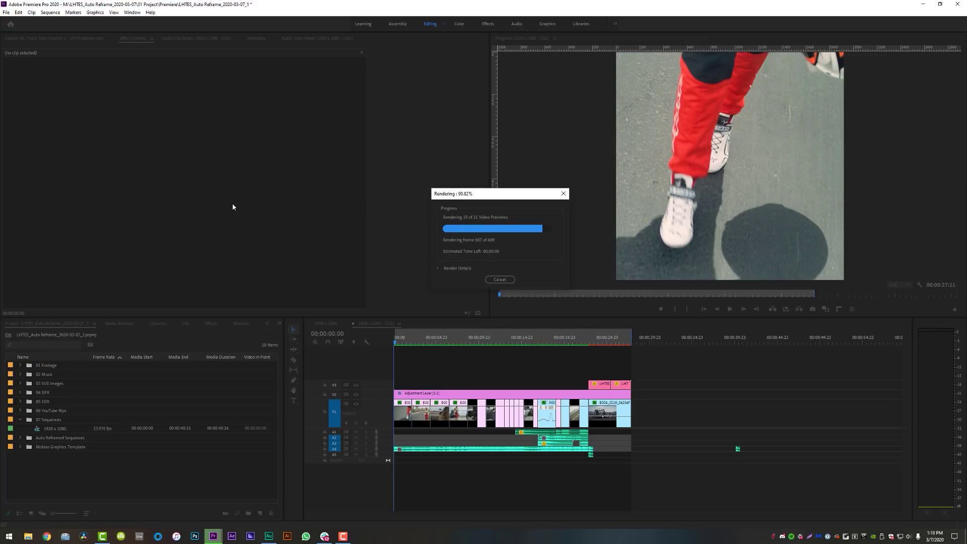
key(space)
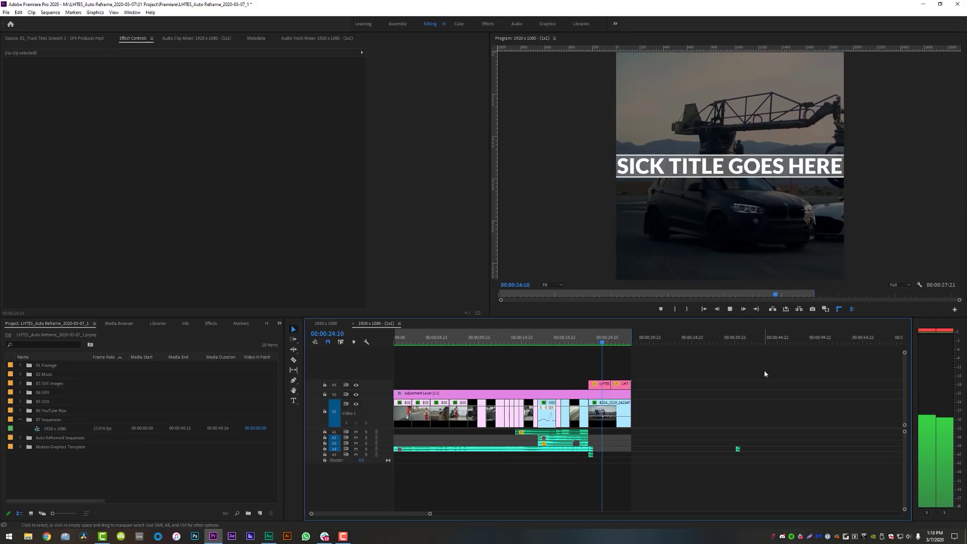
Stop on the title shot near 00:00:24:05 and select the V1, V2 and V3 clips.
click(604, 343)
drag(605, 342, 602, 342)
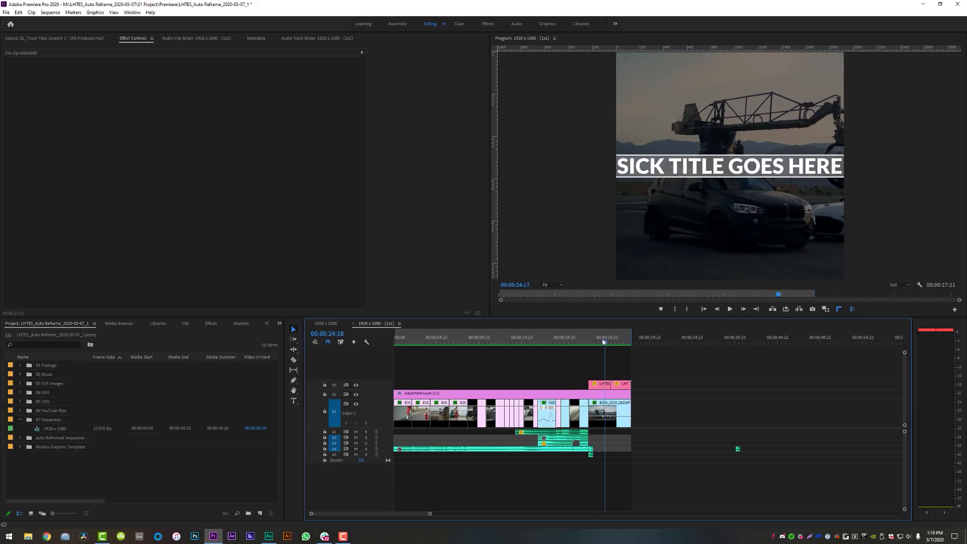
drag(631, 366, 424, 403)
drag(632, 369, 398, 413)
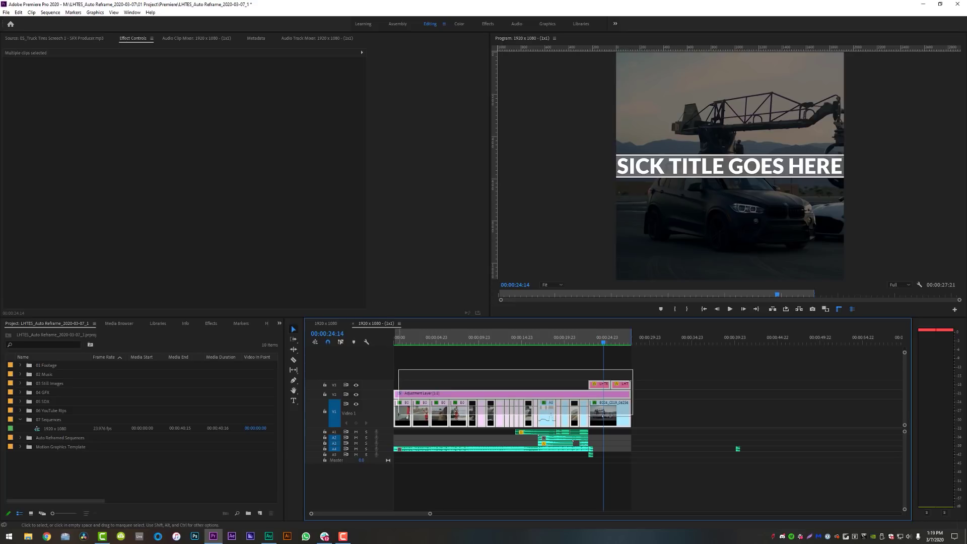
drag(398, 413, 398, 417)
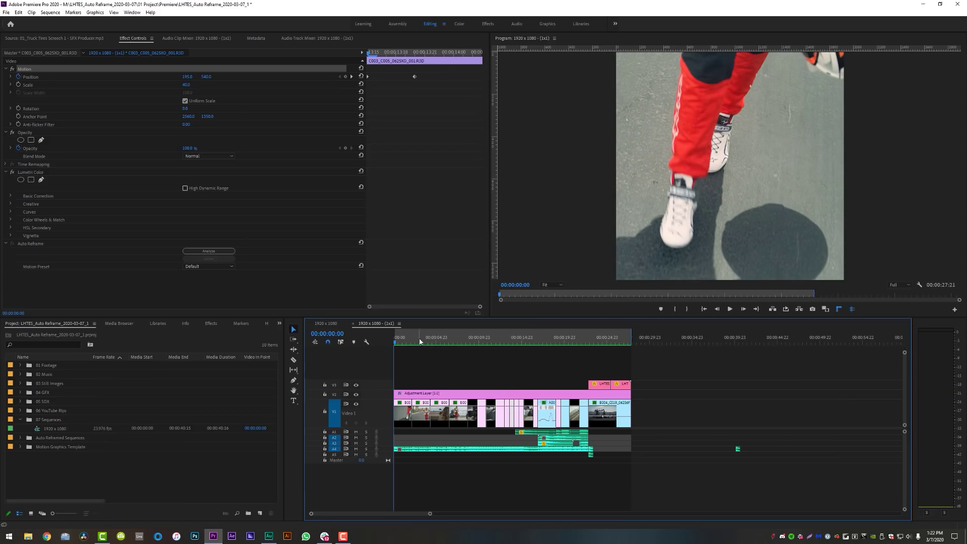
Slide the hair shot at 00:00:04:08 left in the Program monitor to centre the hair.
key(space)
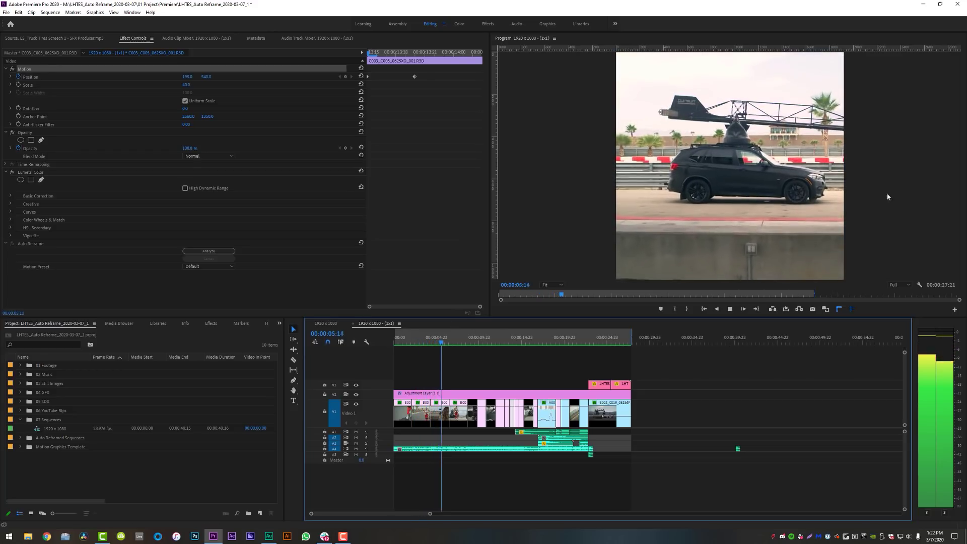
key(space)
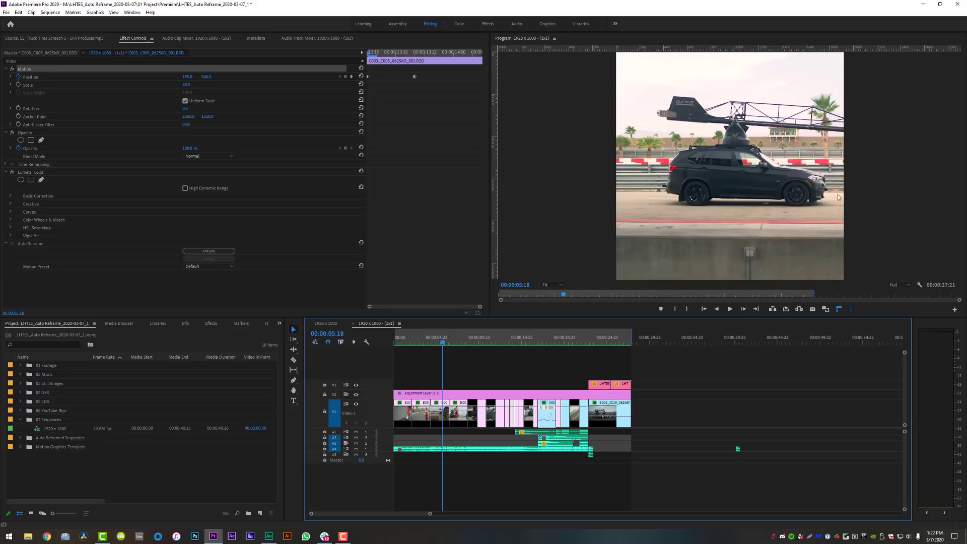
click(431, 337)
click(443, 421)
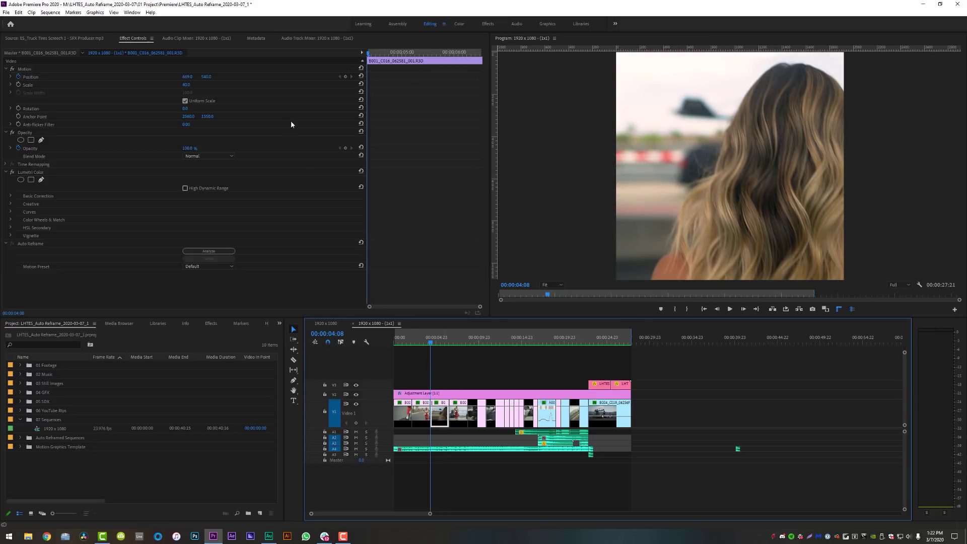
click(346, 77)
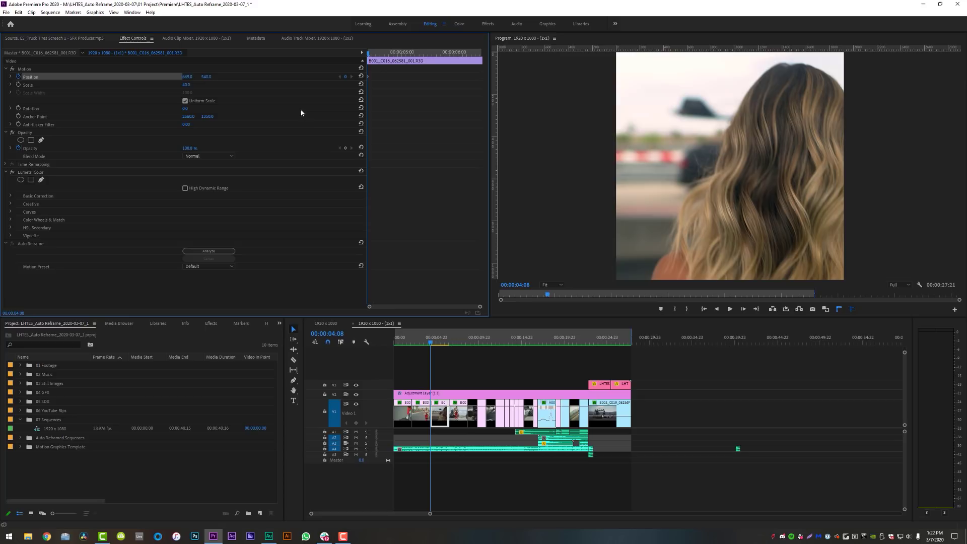
click(24, 69)
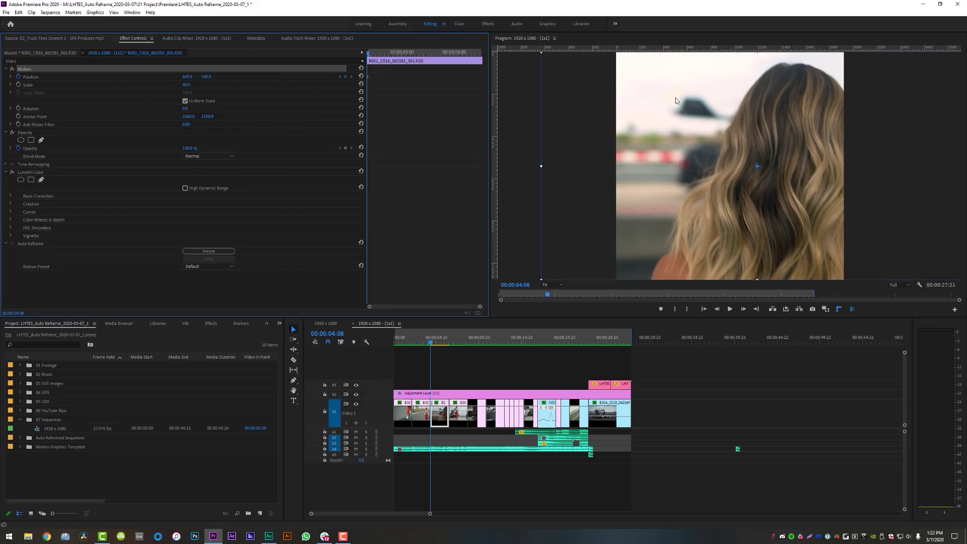
click(668, 176)
drag(688, 151, 633, 147)
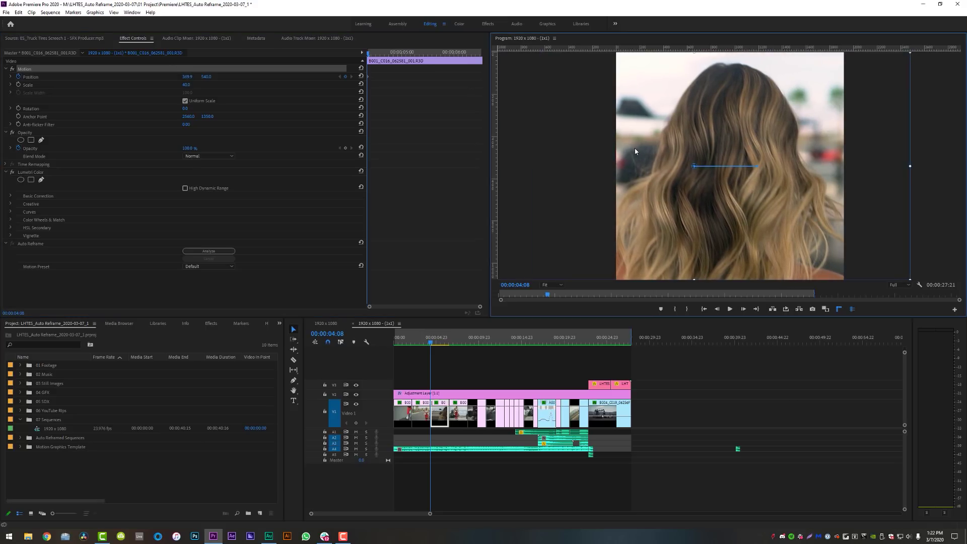
At the clip's last frame, shift the framing left (Position X 147.6) to reveal the woman, then review.
click(478, 53)
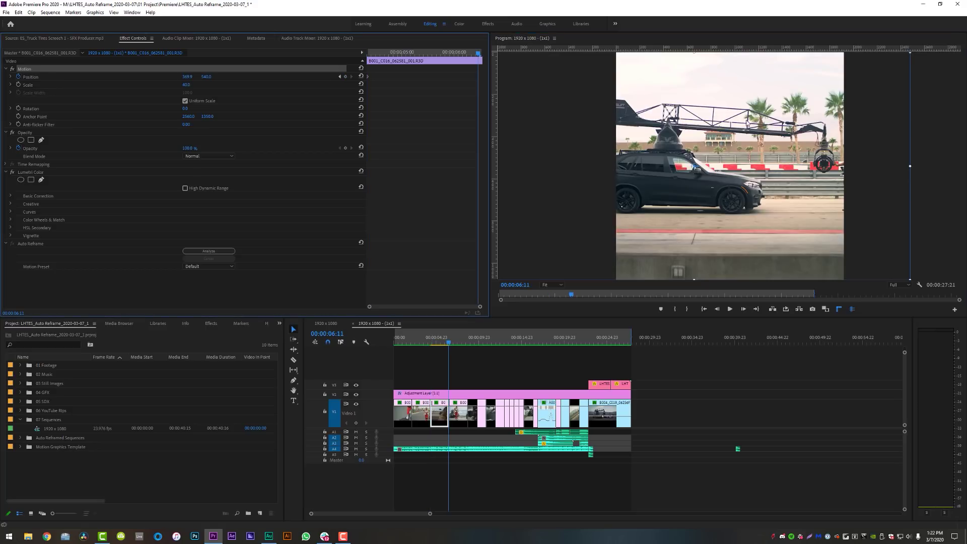
drag(760, 168, 726, 168)
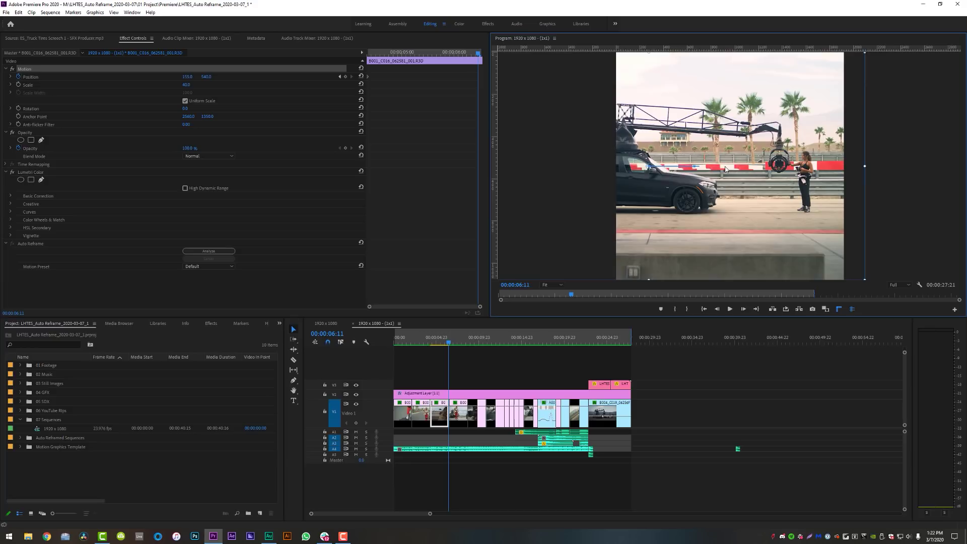
click(438, 342)
key(space)
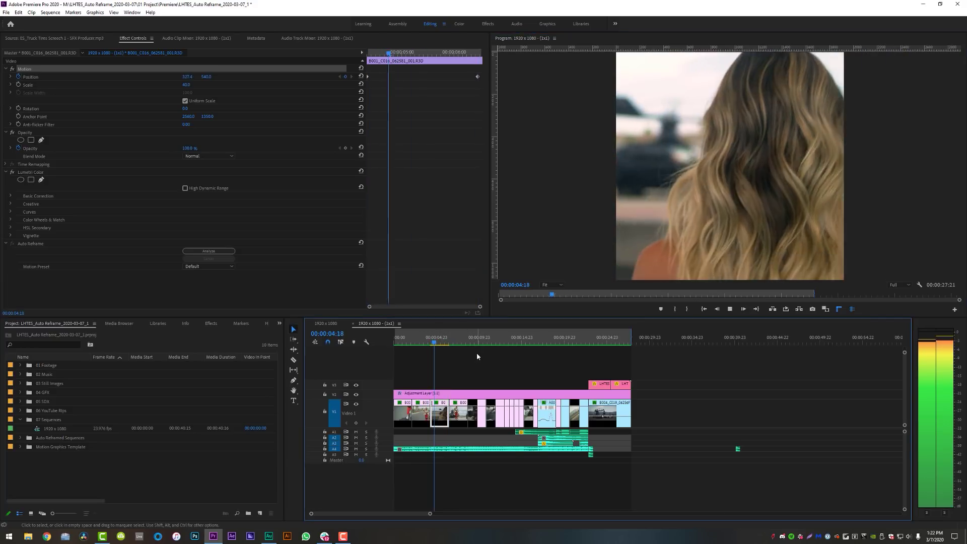
key(space)
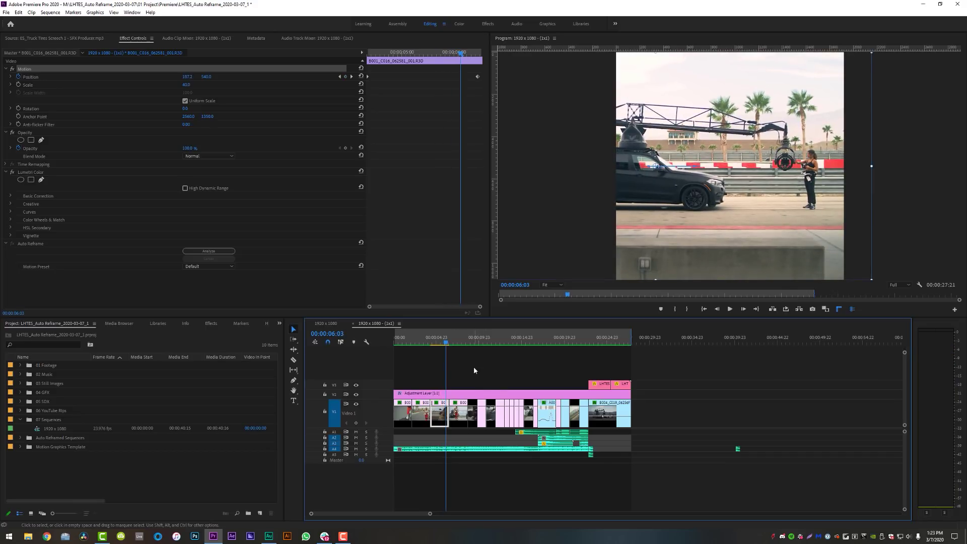
key(space)
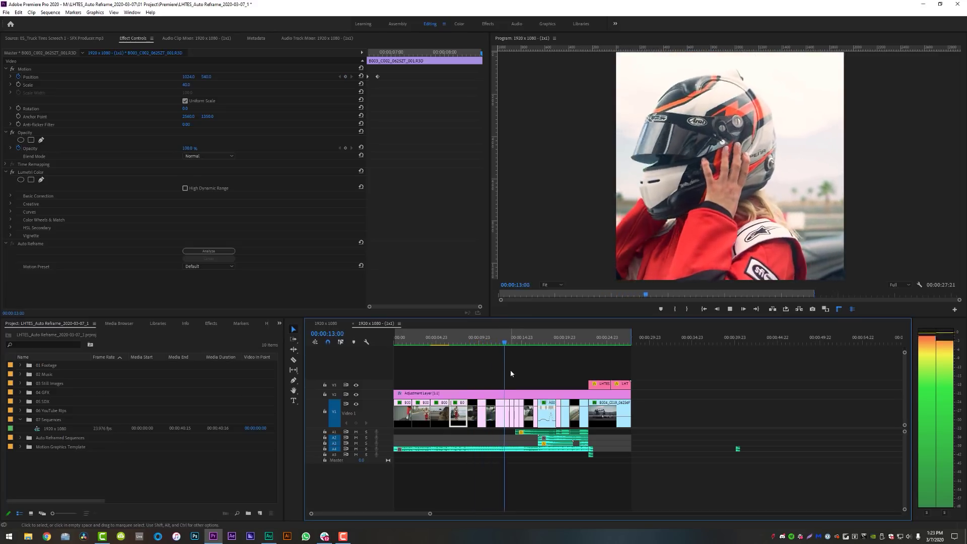
Shift the rider shot left from its start (Position X 649.6) to show the white car, then preview.
key(space)
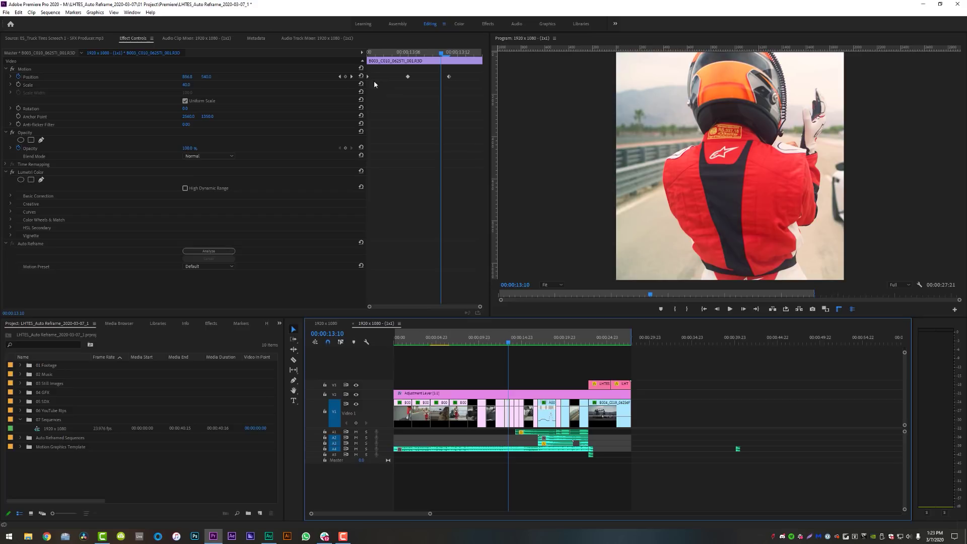
drag(377, 52, 417, 70)
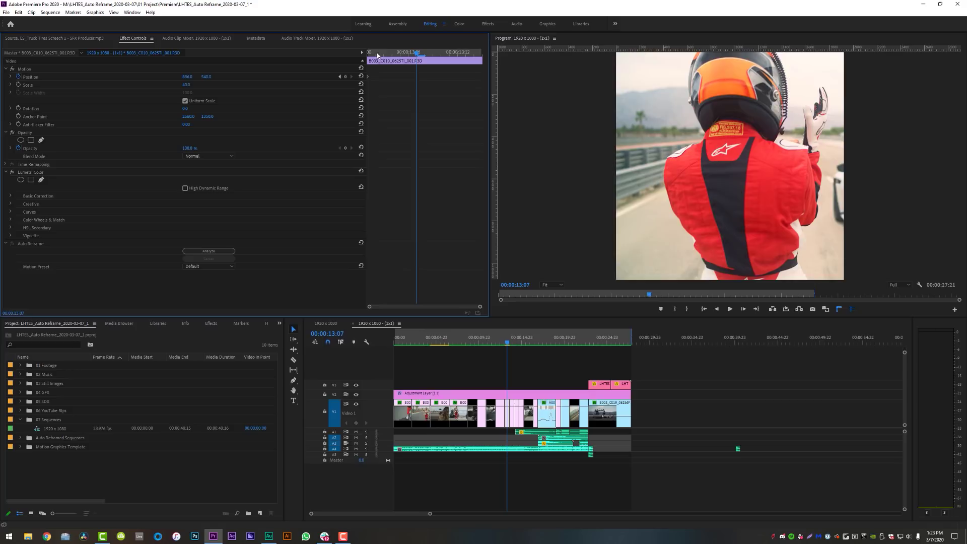
drag(377, 55, 371, 56)
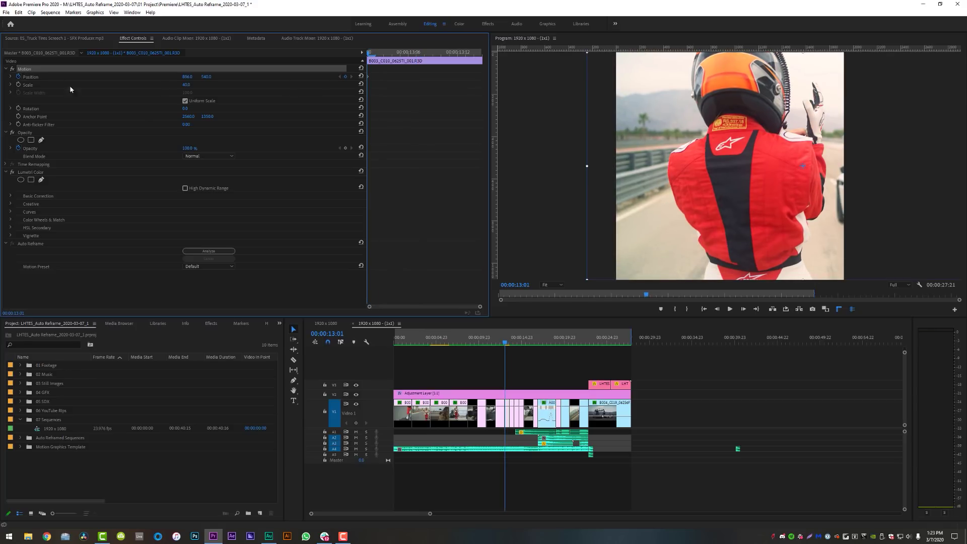
drag(726, 173, 678, 170)
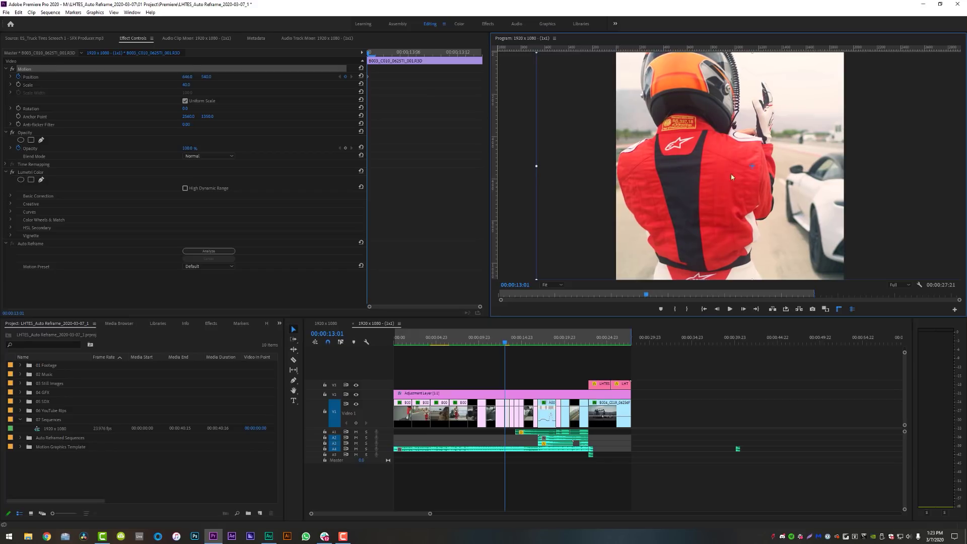
key(space)
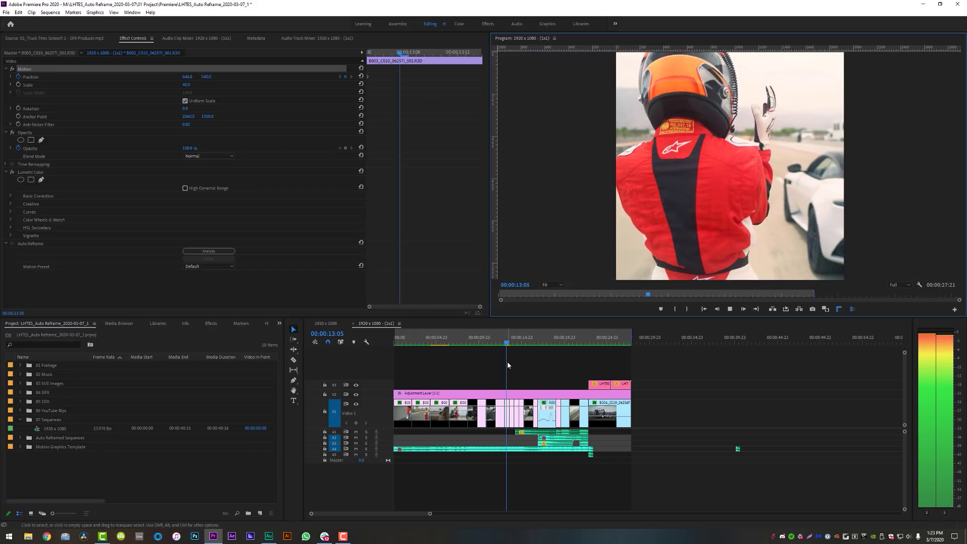
Move the next clip's framing right at its previous Position keyframe, then play it back.
click(514, 401)
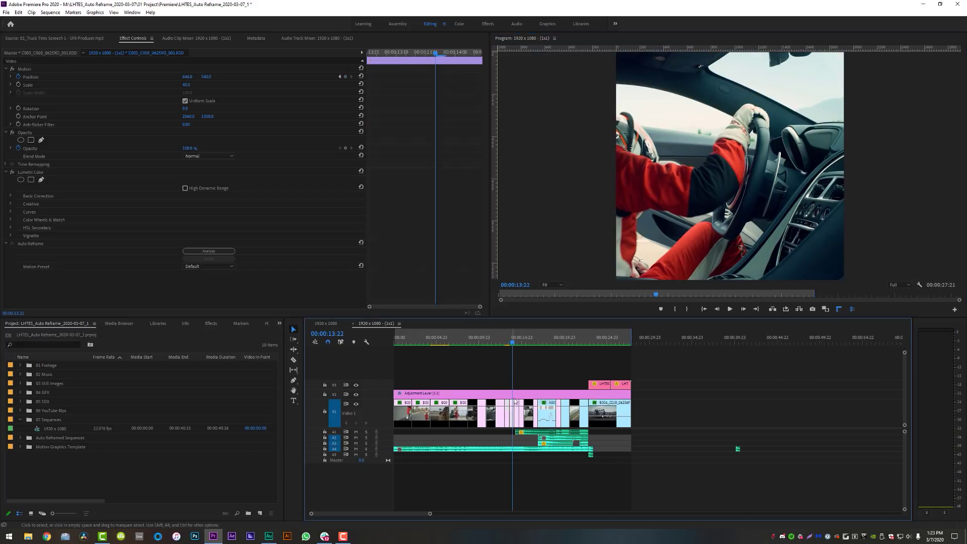
click(399, 88)
click(340, 77)
drag(634, 197, 686, 189)
key(space)
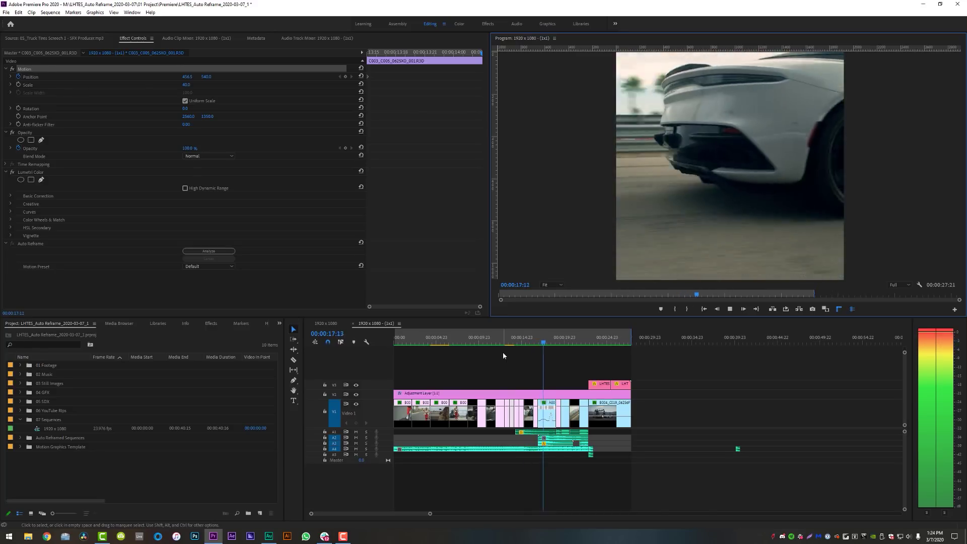
Add a Position keyframe on the trackside car shot and drag the frame to centre the car.
key(space)
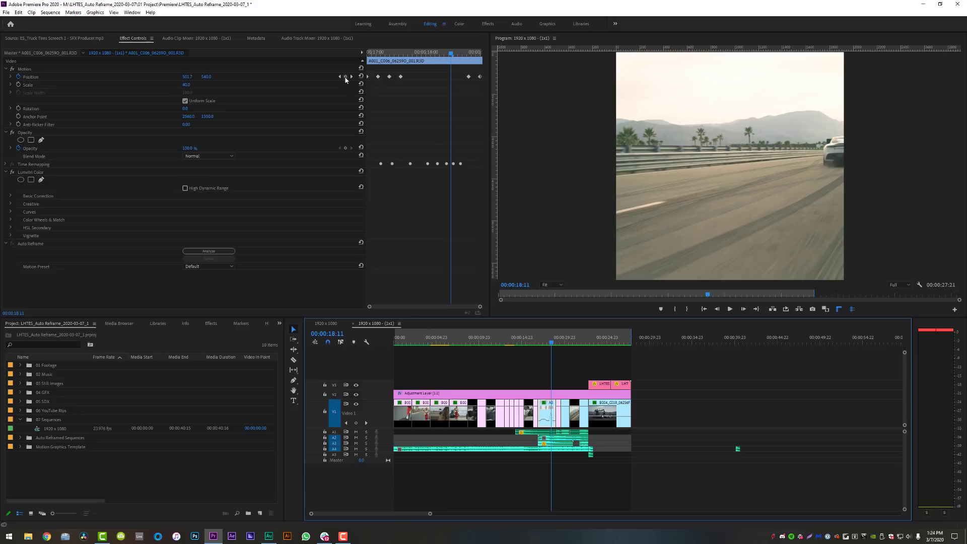
click(346, 77)
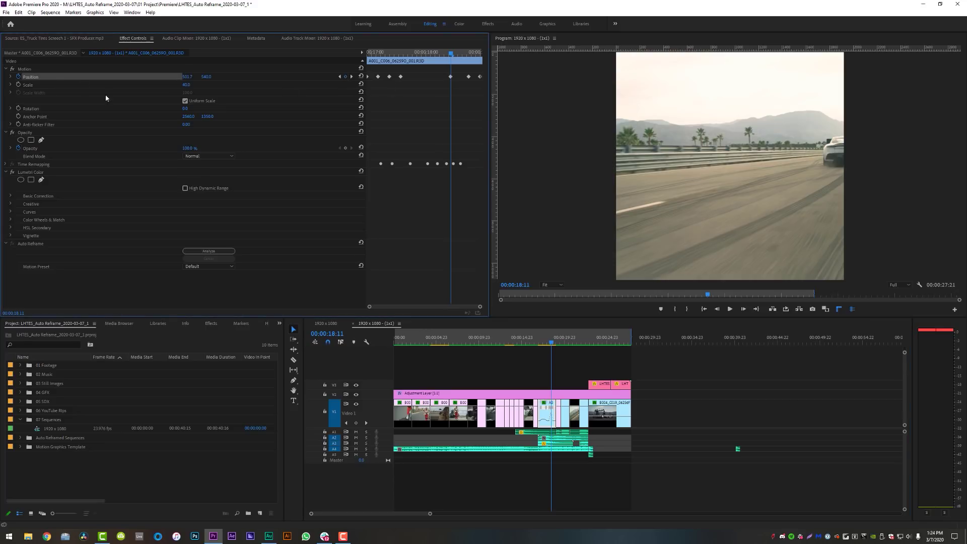
click(26, 69)
drag(757, 204, 687, 211)
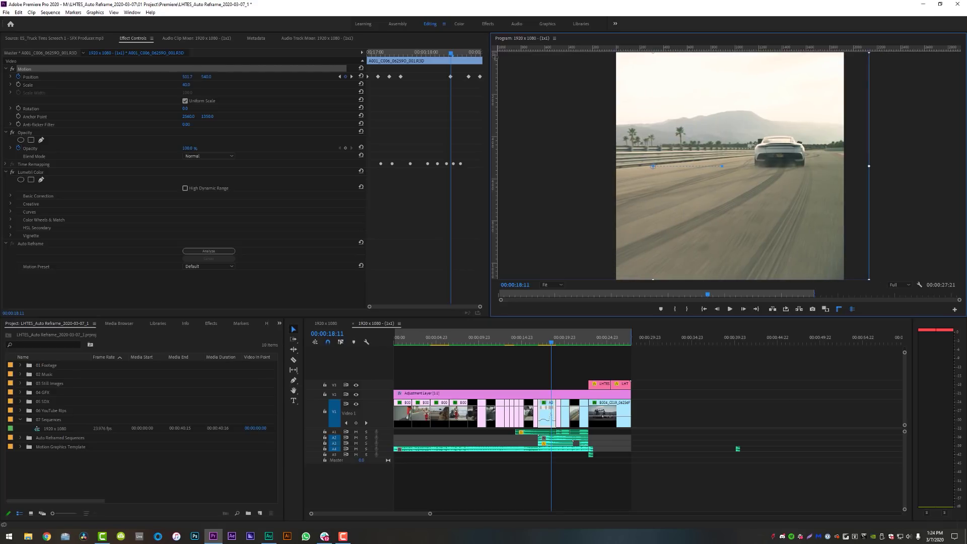
key(space)
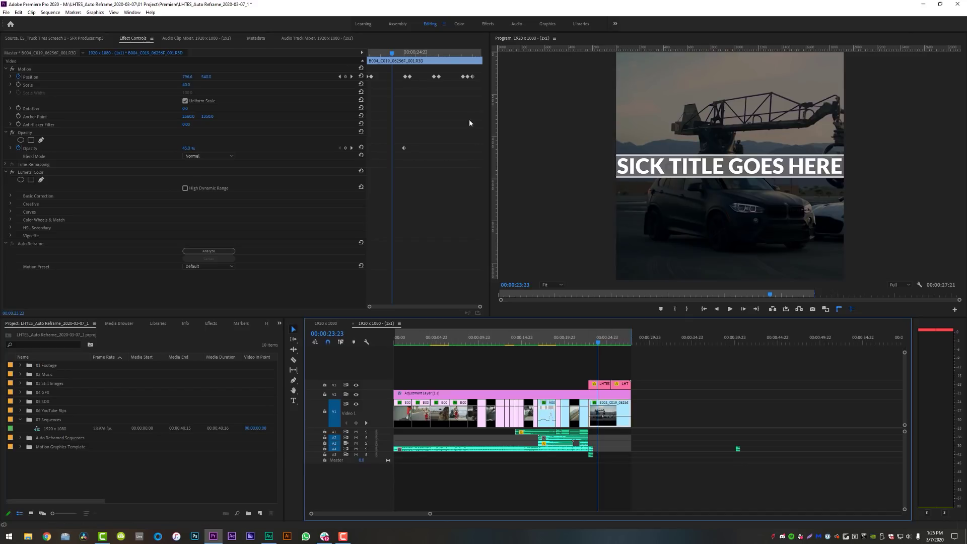
Clear the final shot's Position keyframes and set the title's Scale to 75.
drag(479, 73, 388, 78)
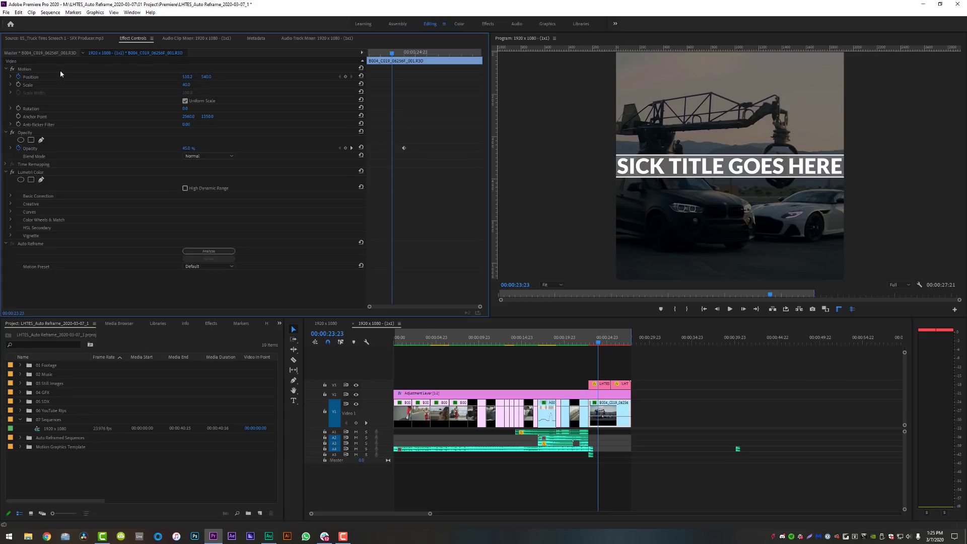
click(712, 106)
click(188, 92)
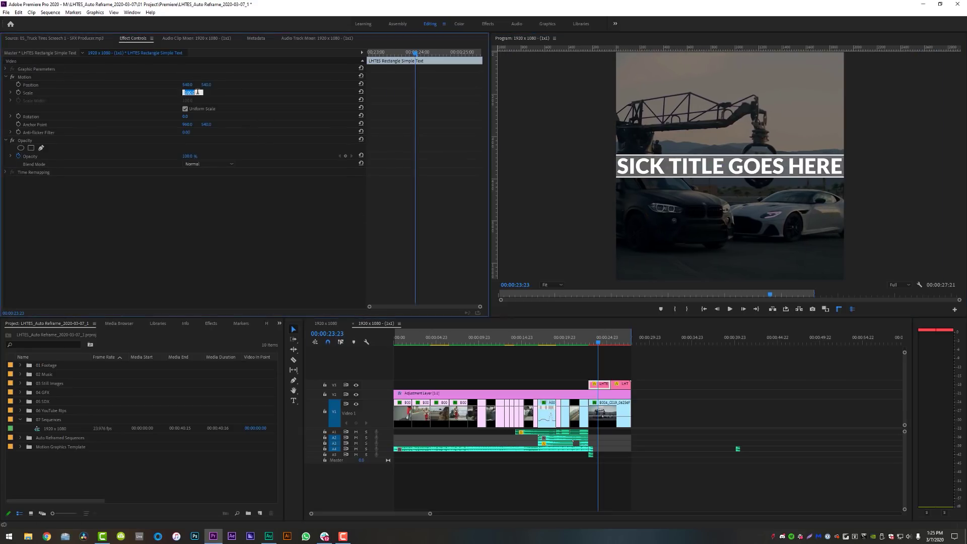
key(Return)
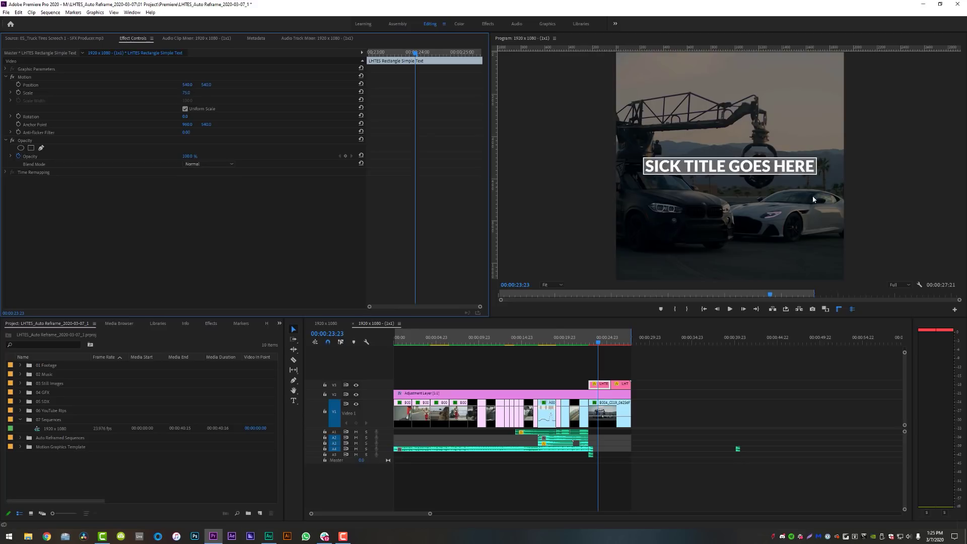
Save the project and play the square sequence from the beginning.
key(ctrl+s)
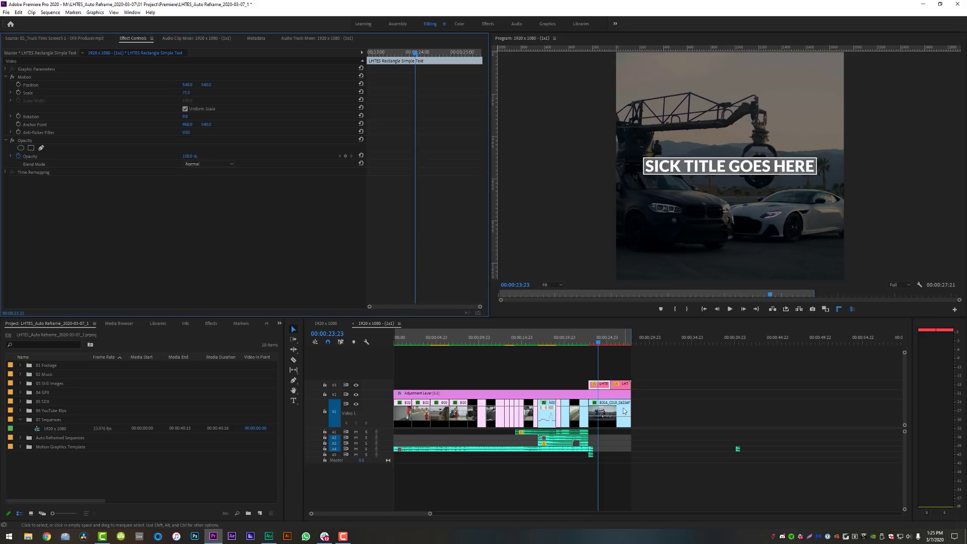
click(438, 359)
key(Home)
key(space)
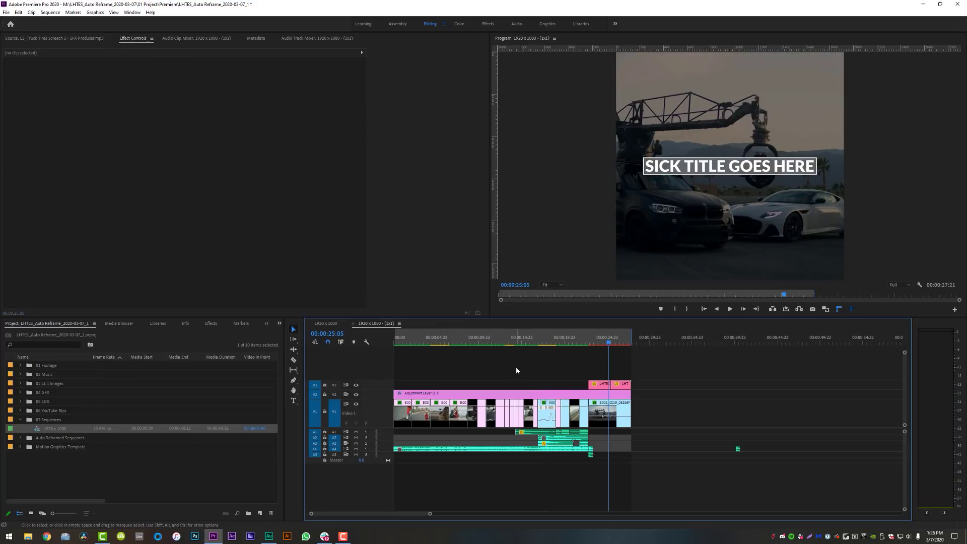
Auto-reframe the 1920 x 1080 sequence to Vertical 9:16, creating '1920 x 1080 - (9x16)'.
right_click(54, 431)
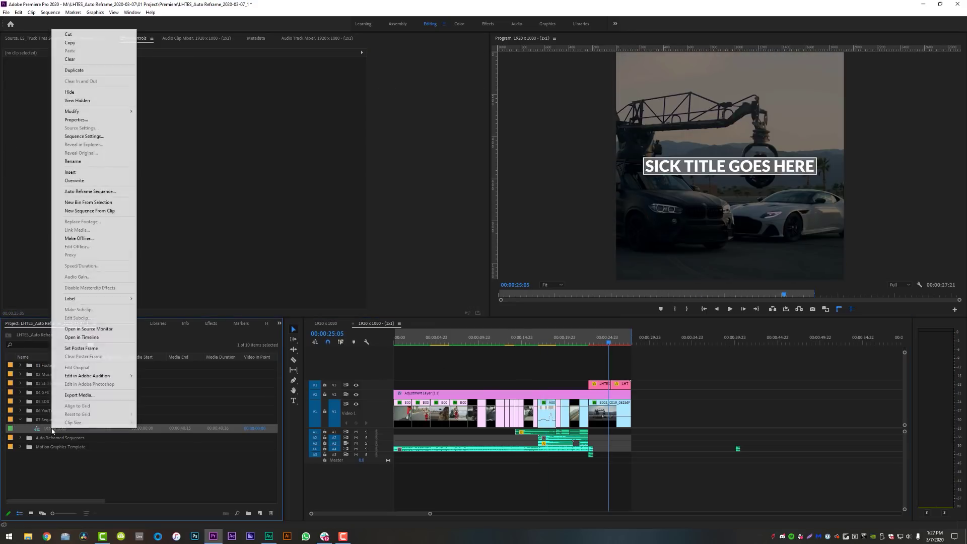
click(98, 192)
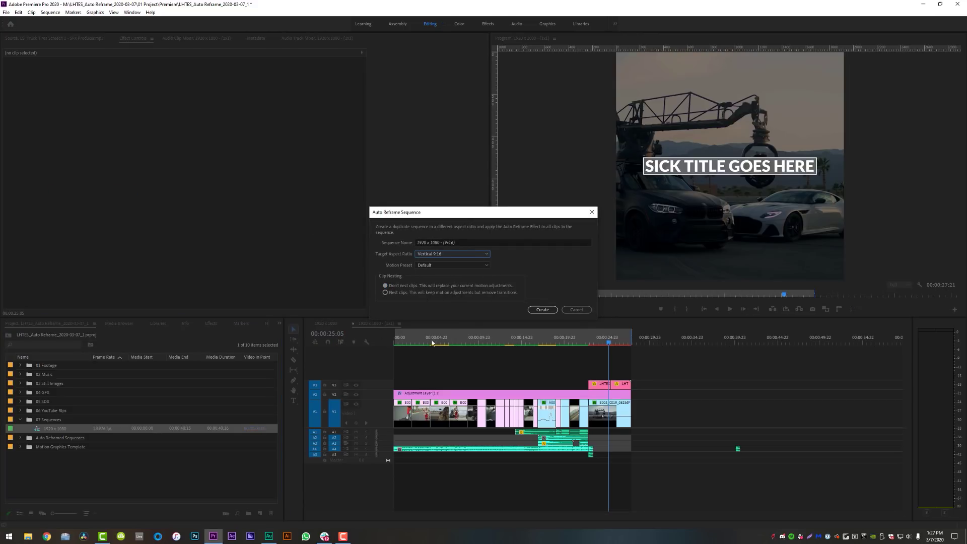
click(542, 310)
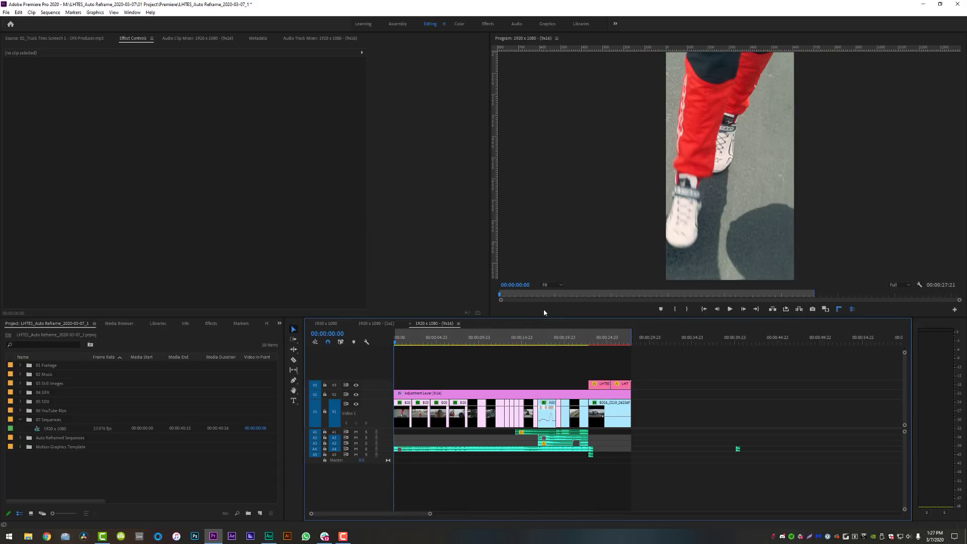
Play the vertical sequence to the camera-rig shot and select its V1 clip.
key(space)
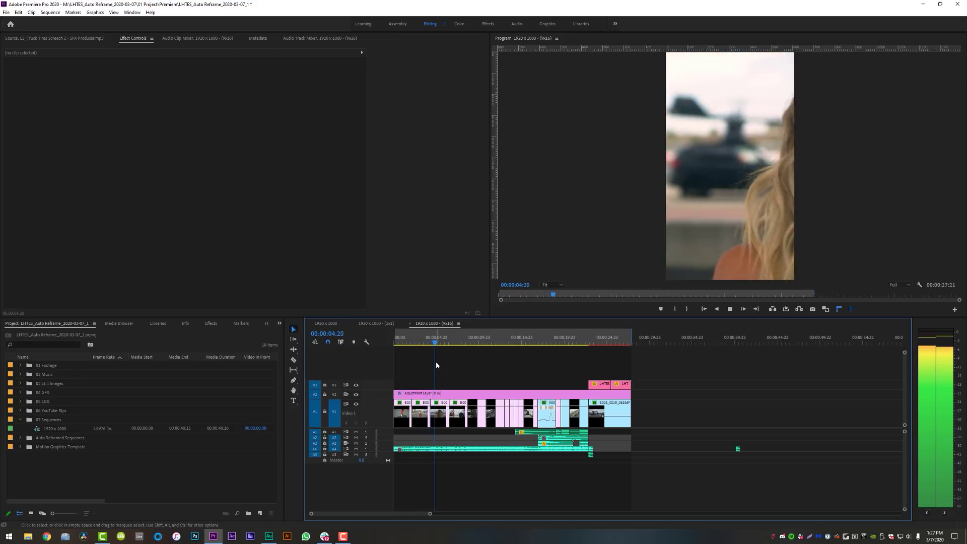
key(space)
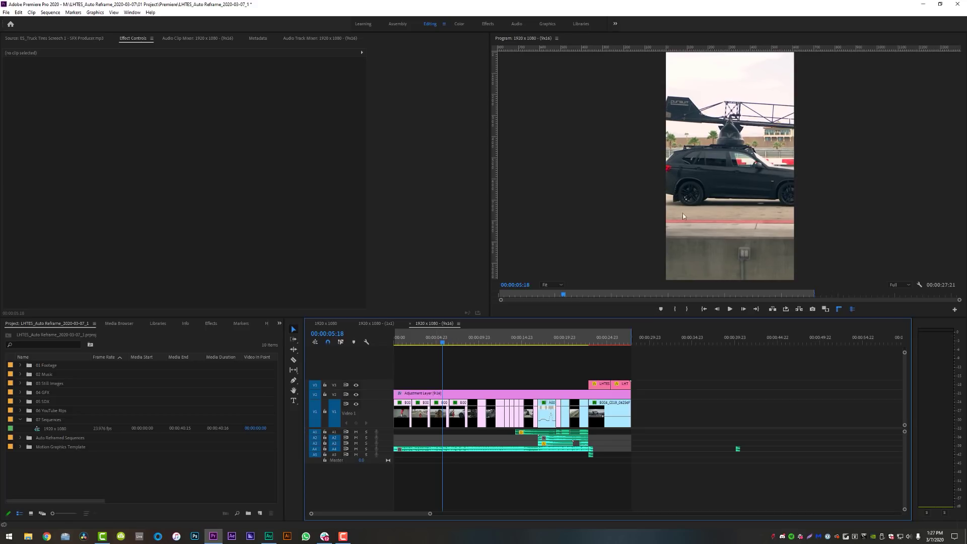
click(438, 419)
At the clip's last frame, set Position X to -215.5 to frame the woman, then play it back.
drag(380, 60, 488, 68)
drag(729, 164, 651, 156)
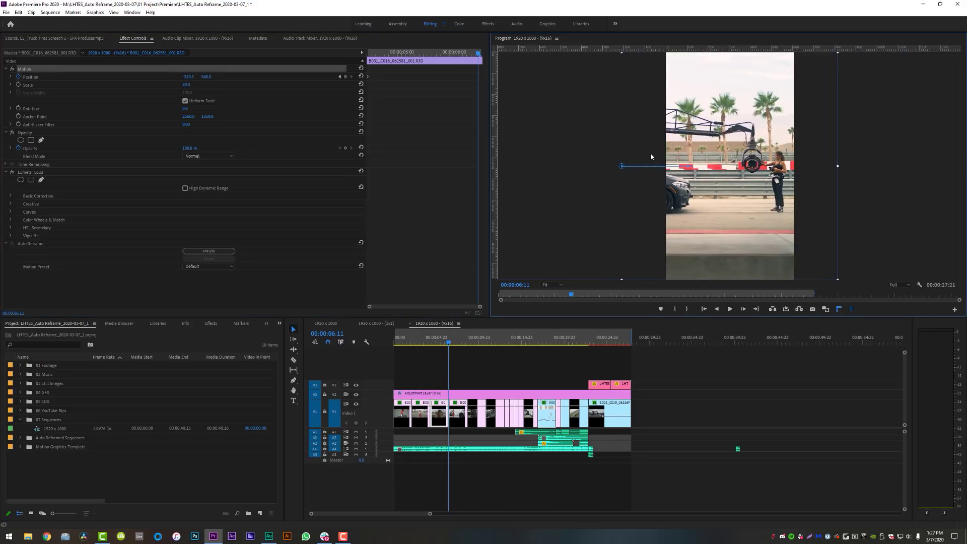
key(j)
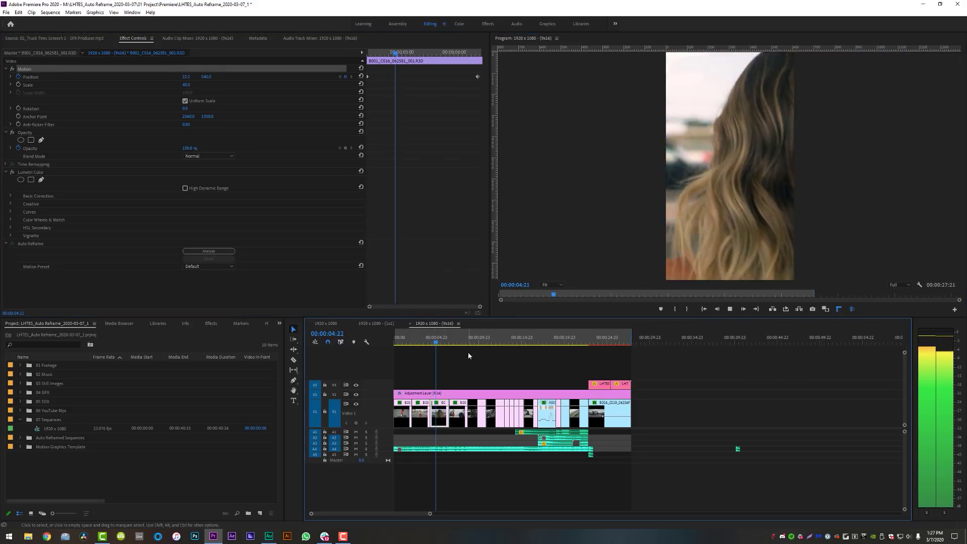